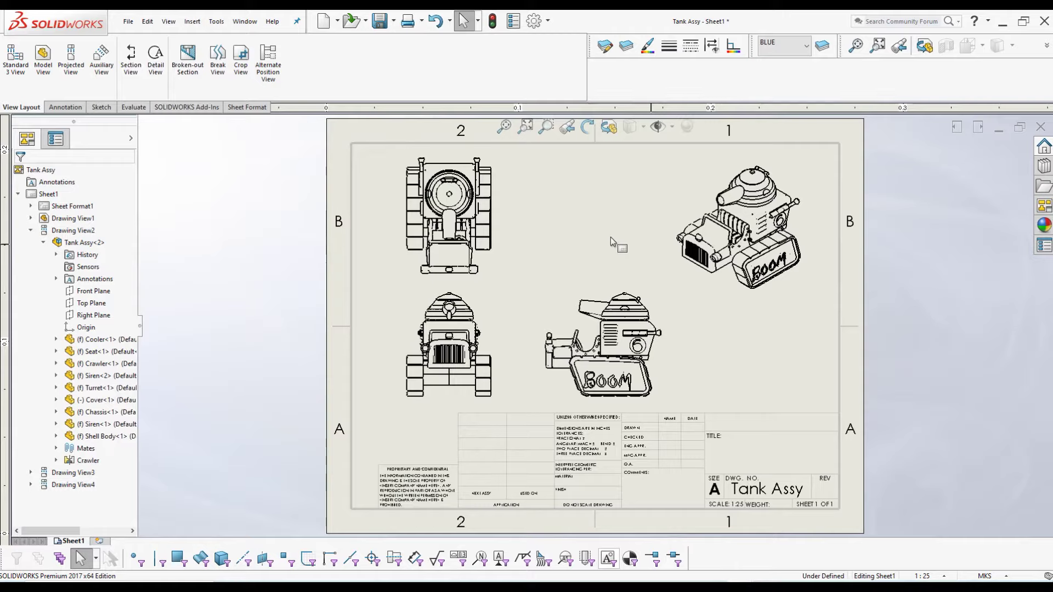
# Set the isometric Tank Assy view's display style to Shaded so it shows model colours
pyautogui.click(689, 197)
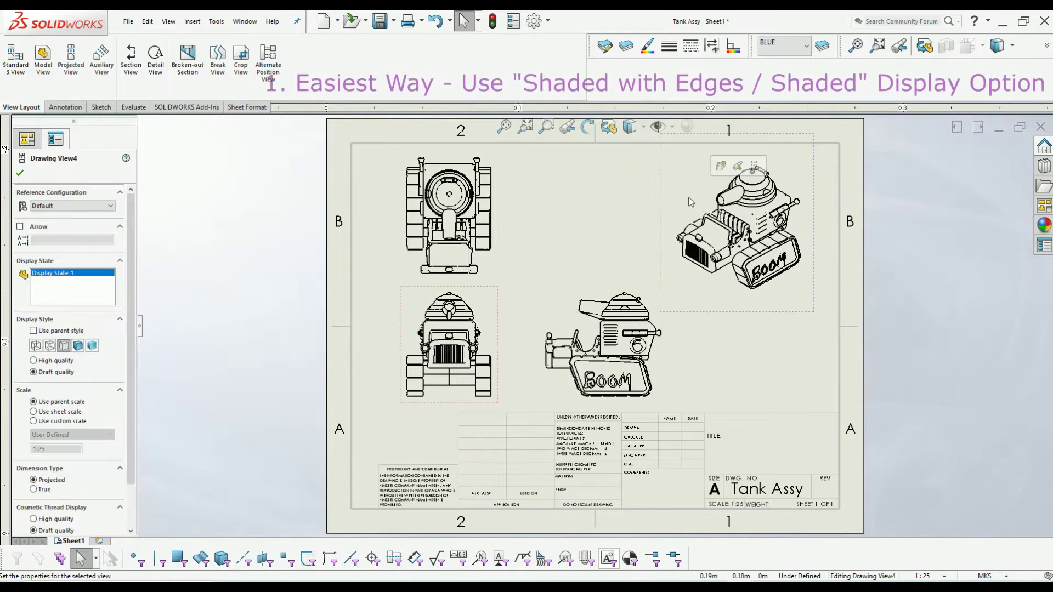
pyautogui.click(91, 345)
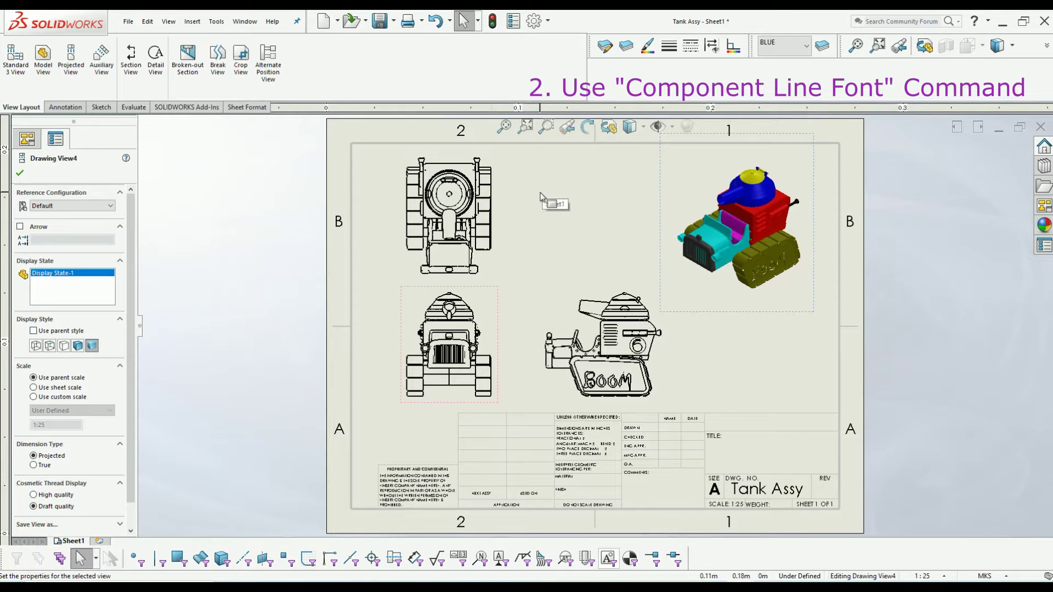
# Give the top-view Crawler a custom line font on the GREEN layer, applied from selection only
pyautogui.rightClick(484, 206)
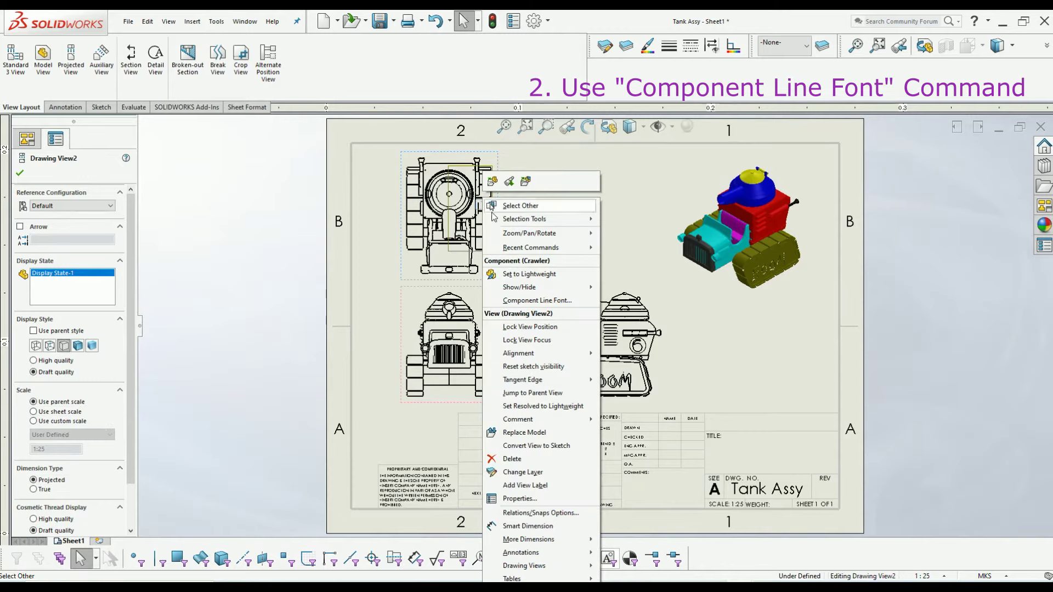
pyautogui.click(514, 301)
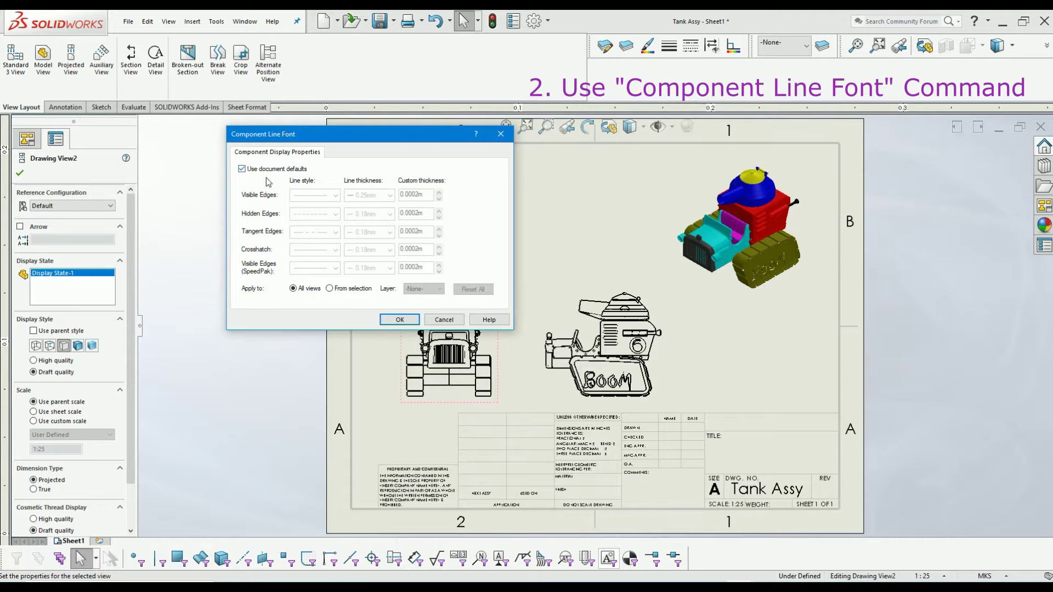
pyautogui.click(242, 169)
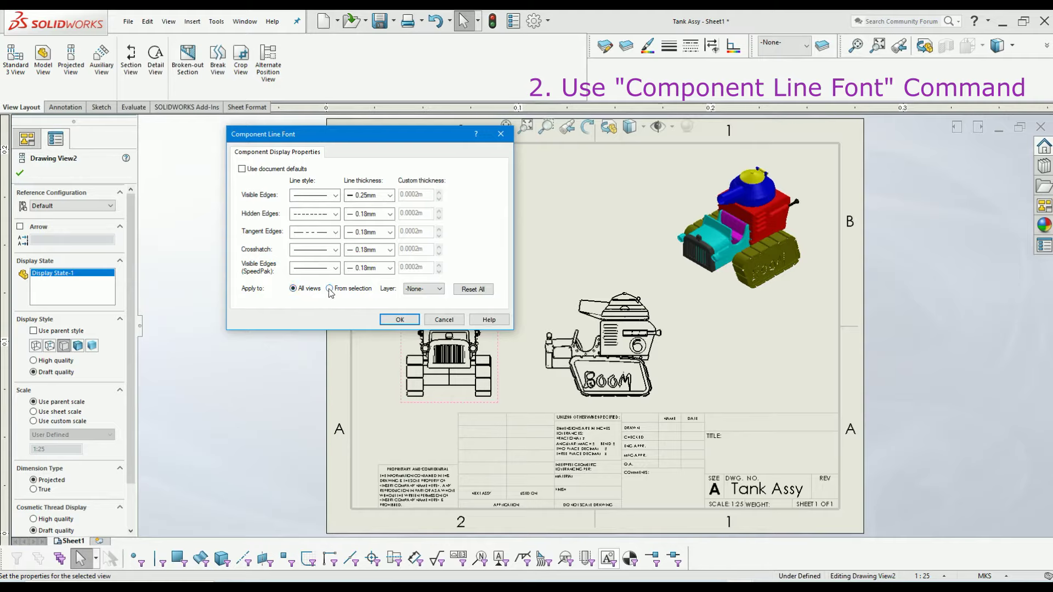
pyautogui.click(329, 289)
pyautogui.click(421, 291)
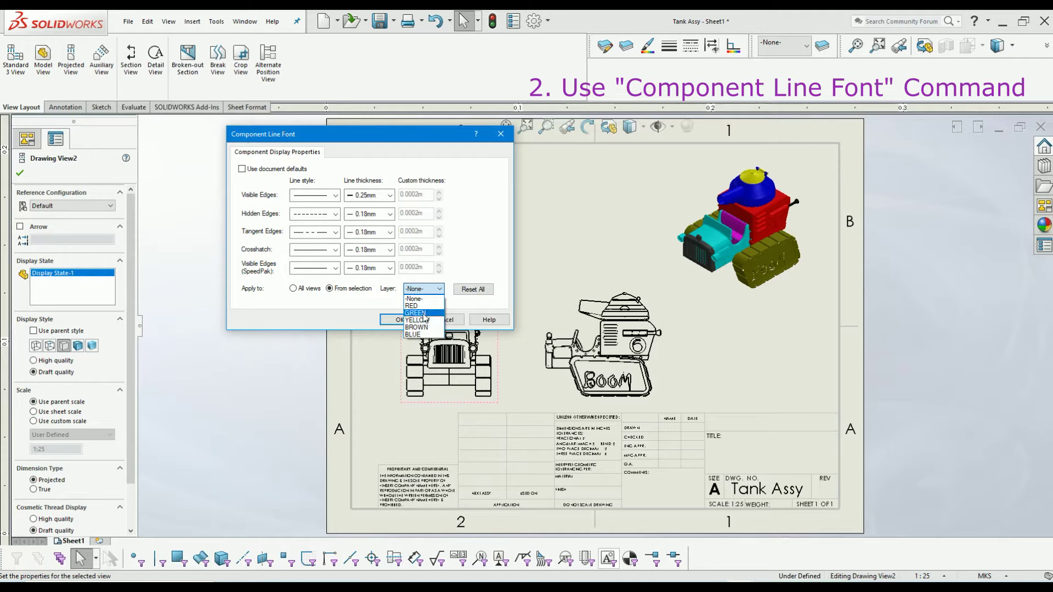
pyautogui.click(415, 312)
pyautogui.click(399, 319)
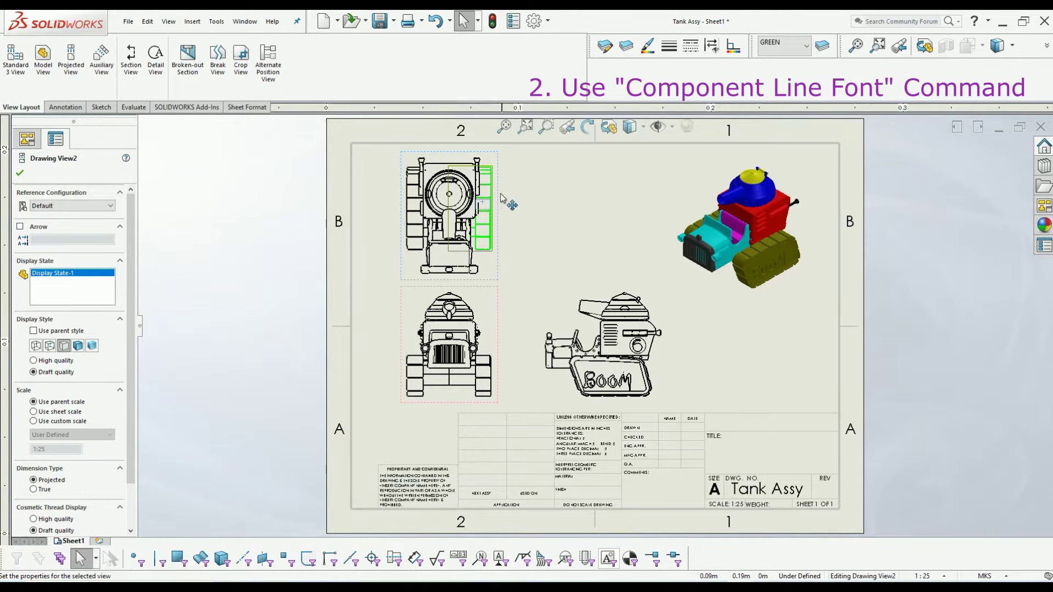
pyautogui.click(20, 175)
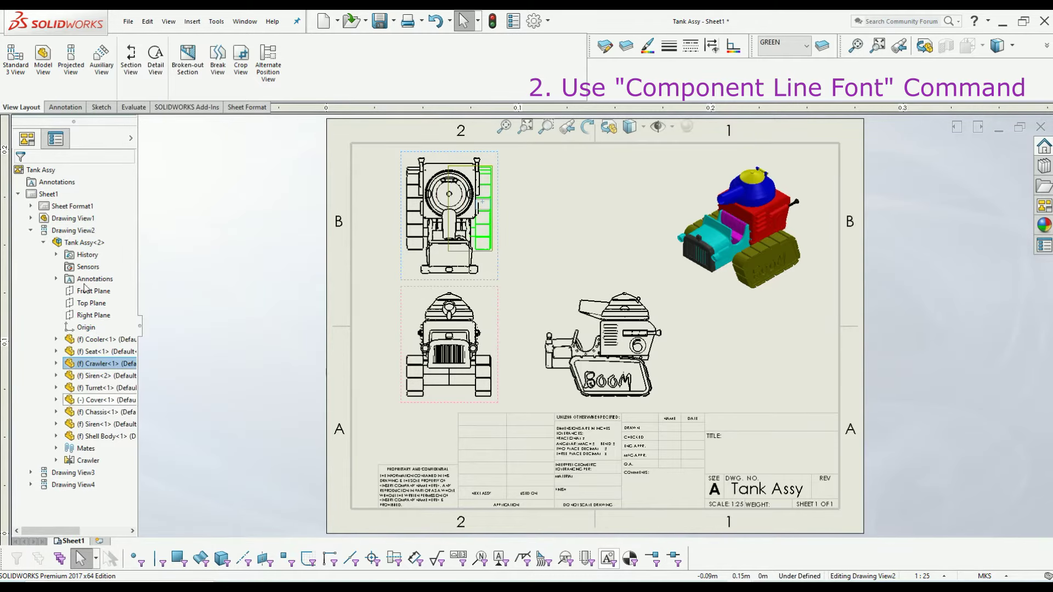
# Give Cooler<1> a custom Component Line Font on the BLUE layer
pyautogui.click(95, 378)
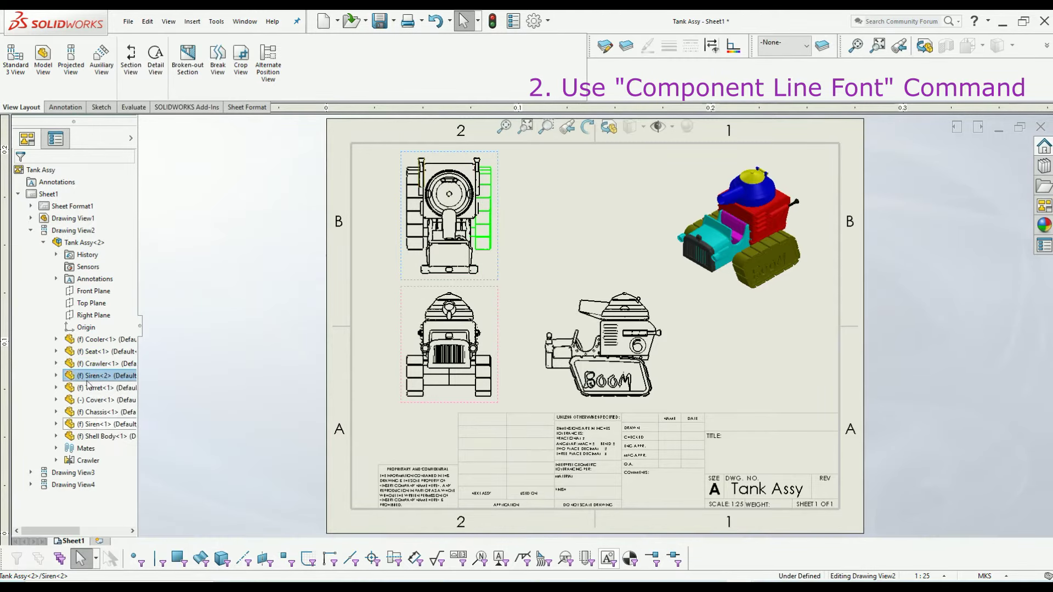
pyautogui.click(100, 340)
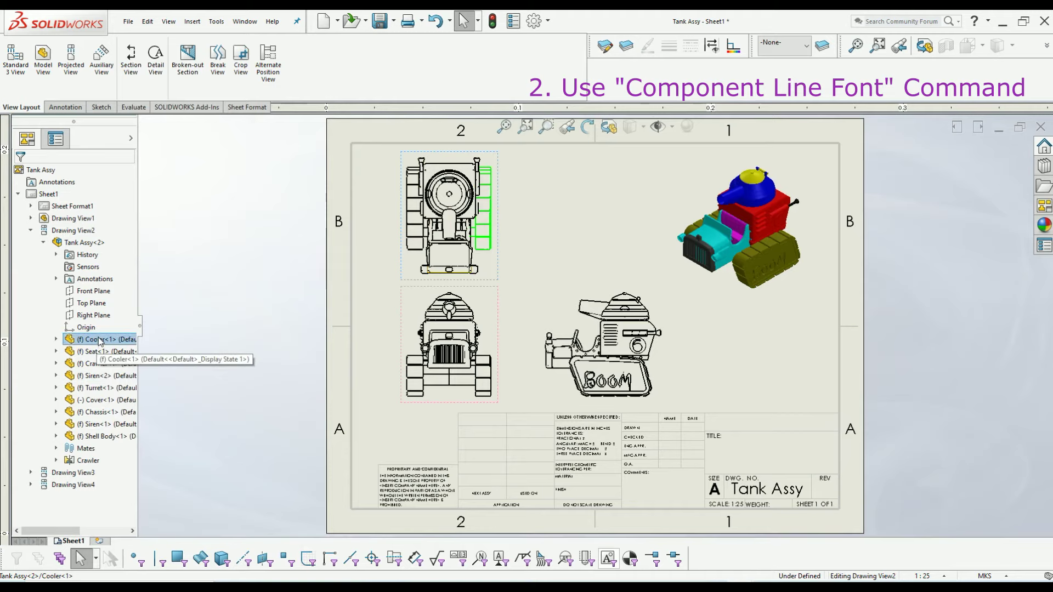
pyautogui.rightClick(100, 339)
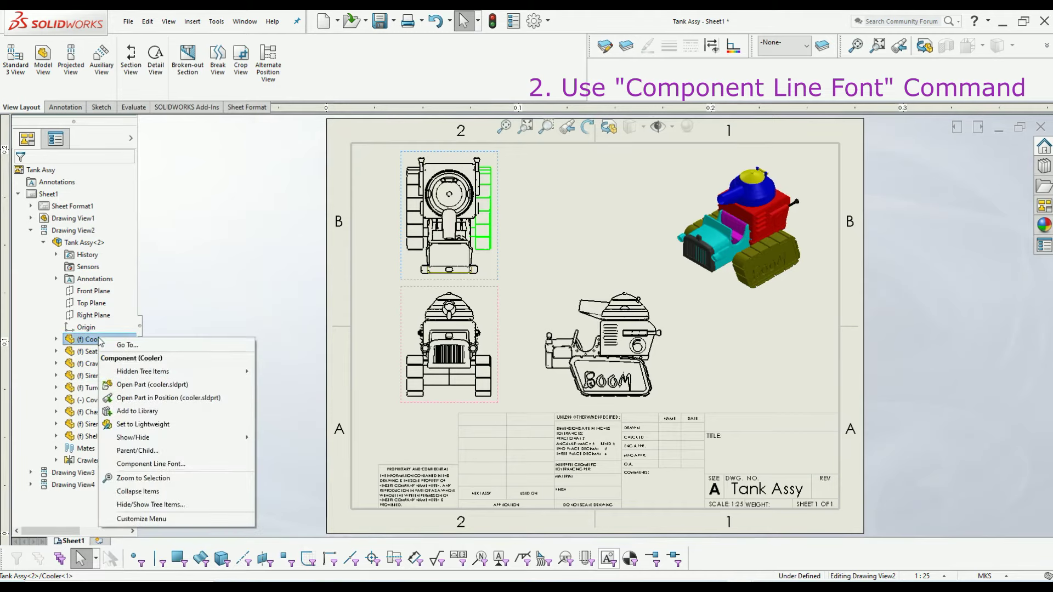
pyautogui.click(149, 464)
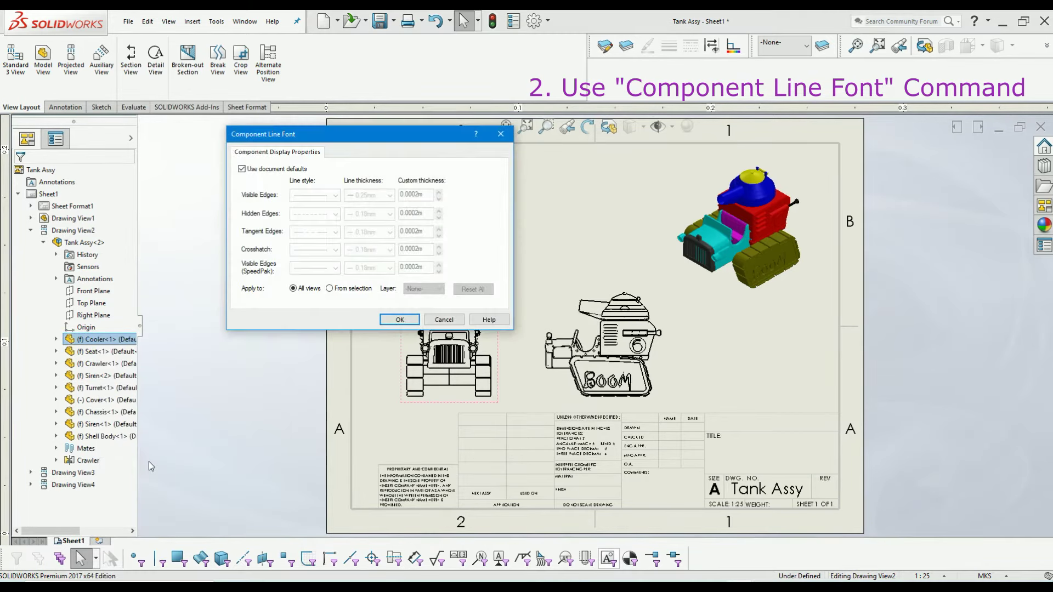
pyautogui.click(242, 169)
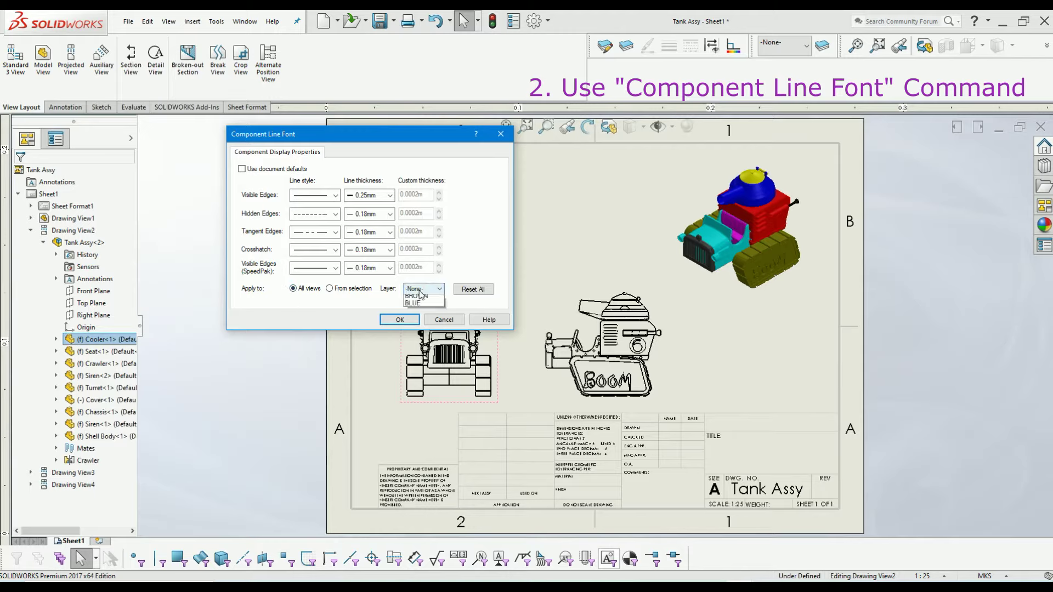
pyautogui.click(425, 289)
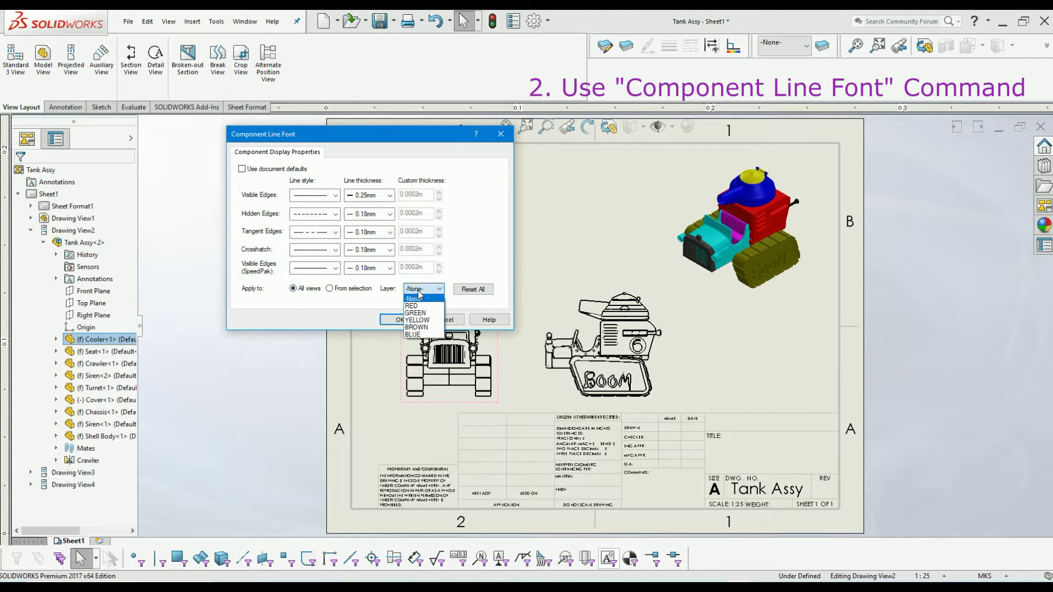
pyautogui.click(413, 334)
pyautogui.click(398, 320)
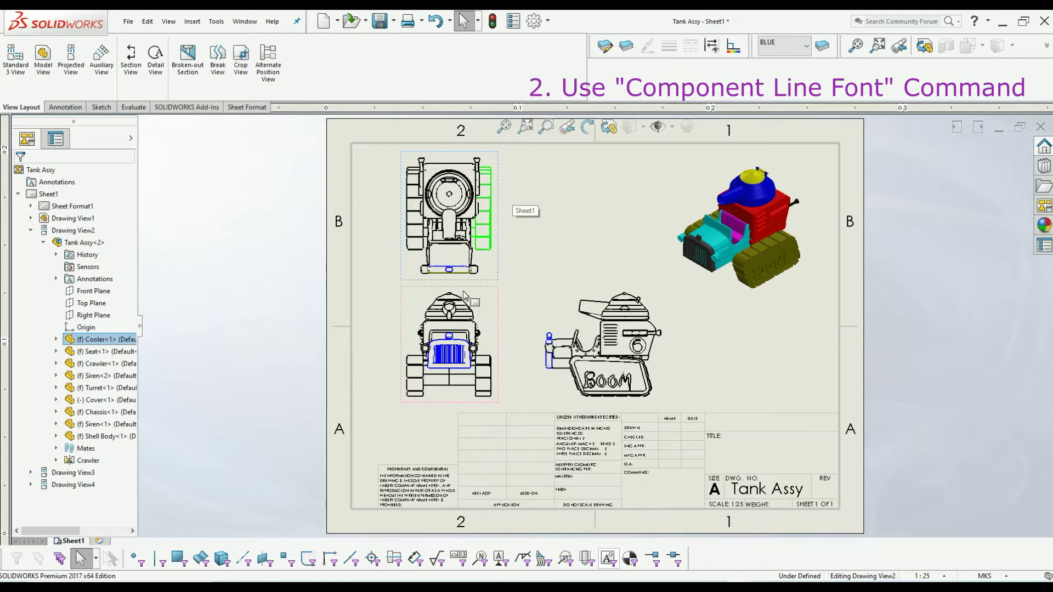
pyautogui.rightClick(83, 246)
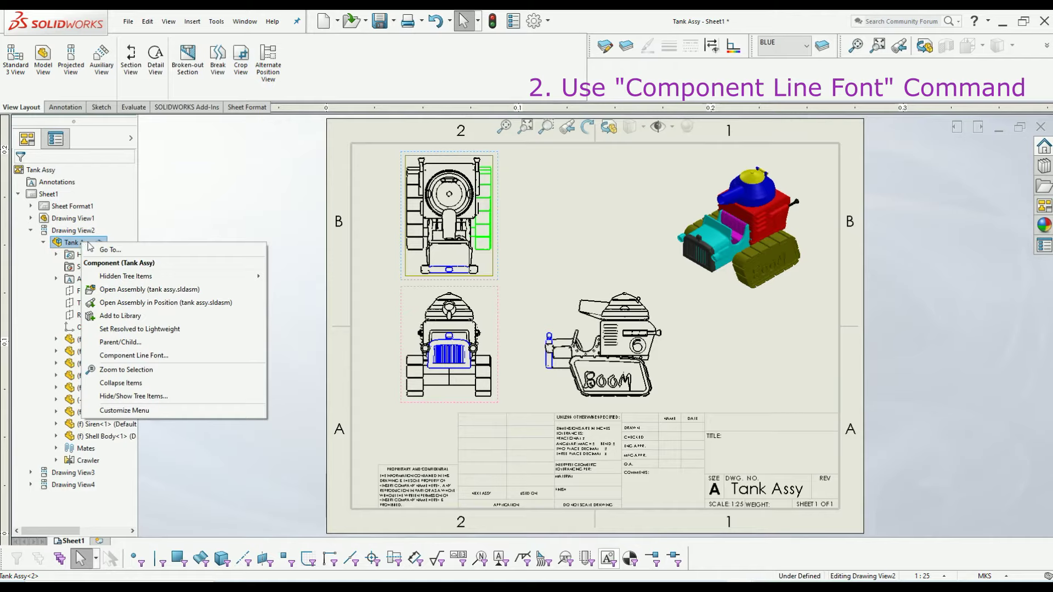
# Set Tank Assy<2>'s component line font to the RED layer, from selection, in the top view
pyautogui.click(140, 355)
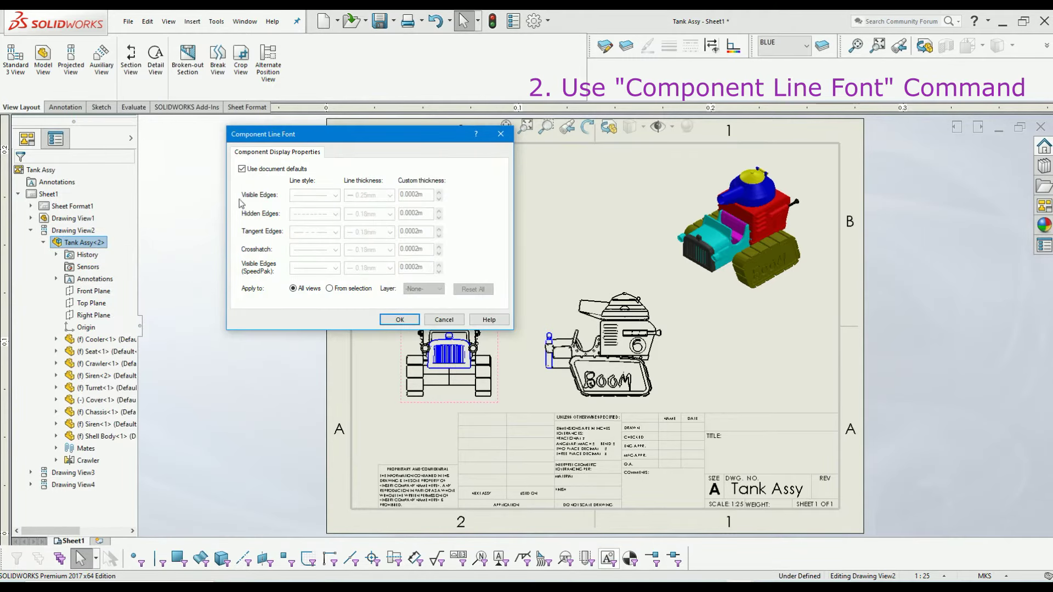
pyautogui.click(242, 168)
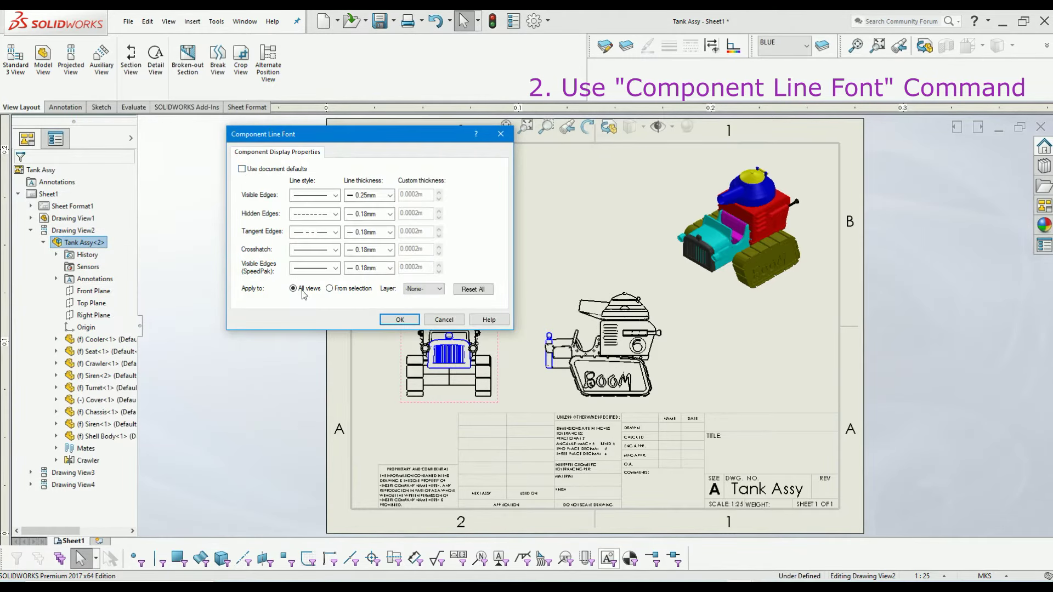
pyautogui.click(330, 289)
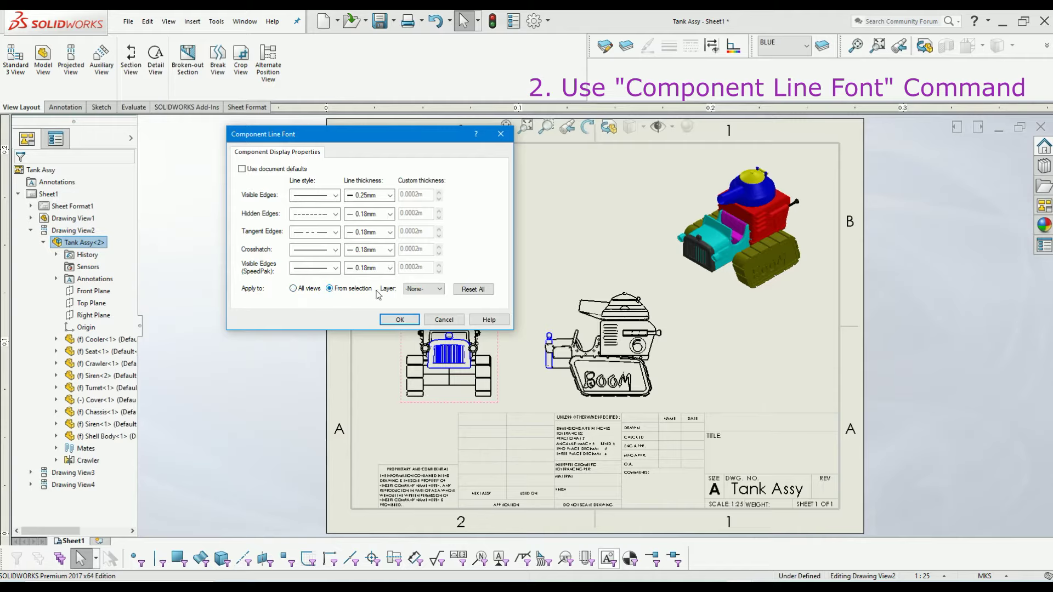
pyautogui.click(420, 290)
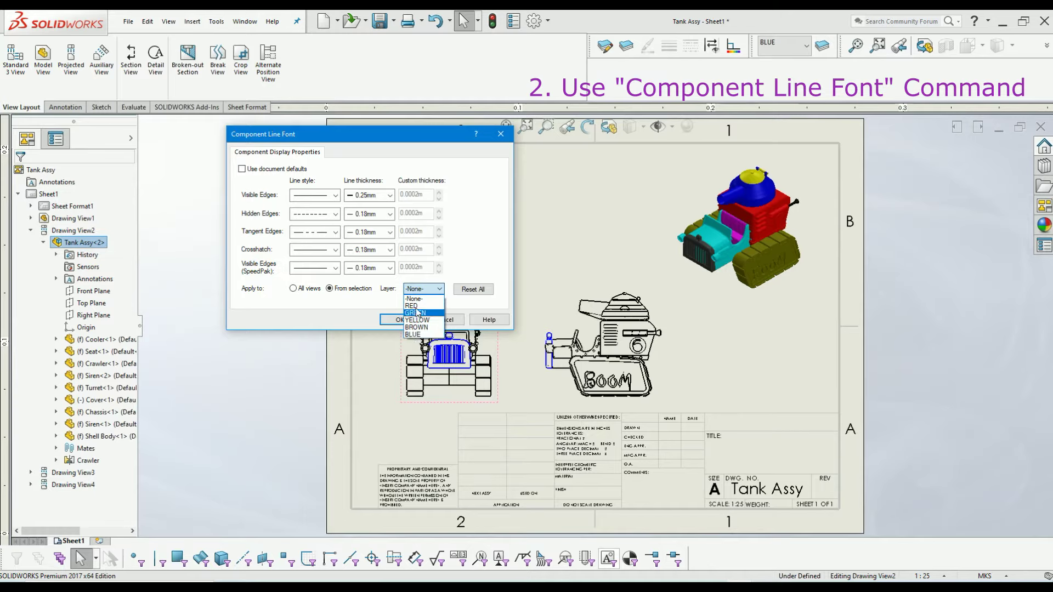
pyautogui.click(416, 313)
pyautogui.click(410, 319)
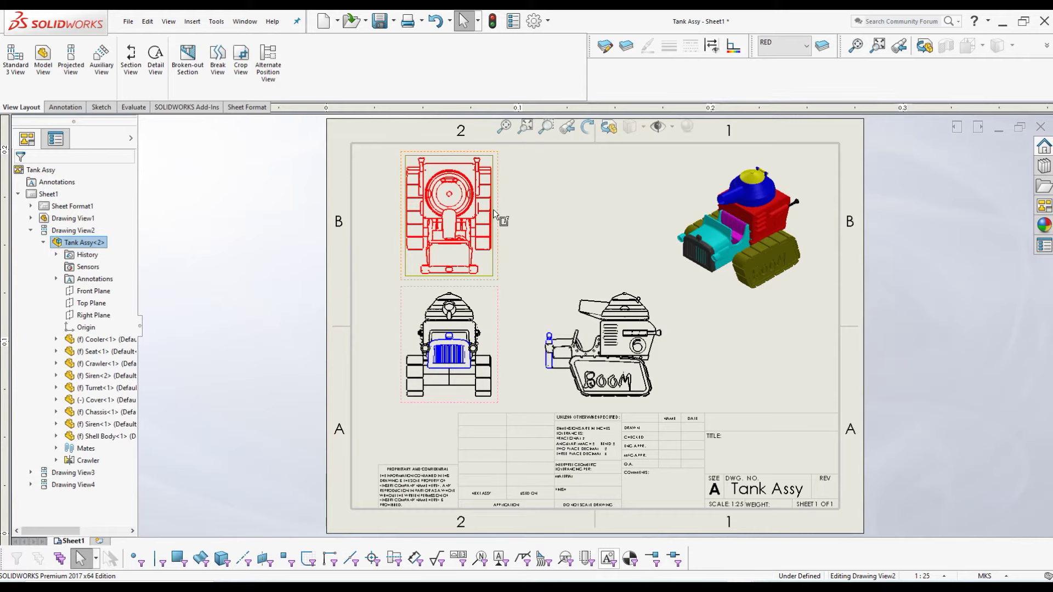
# Enable 'Use model color for HLR/HLV in drawings' under Document Properties > Detailing
pyautogui.press('Escape')
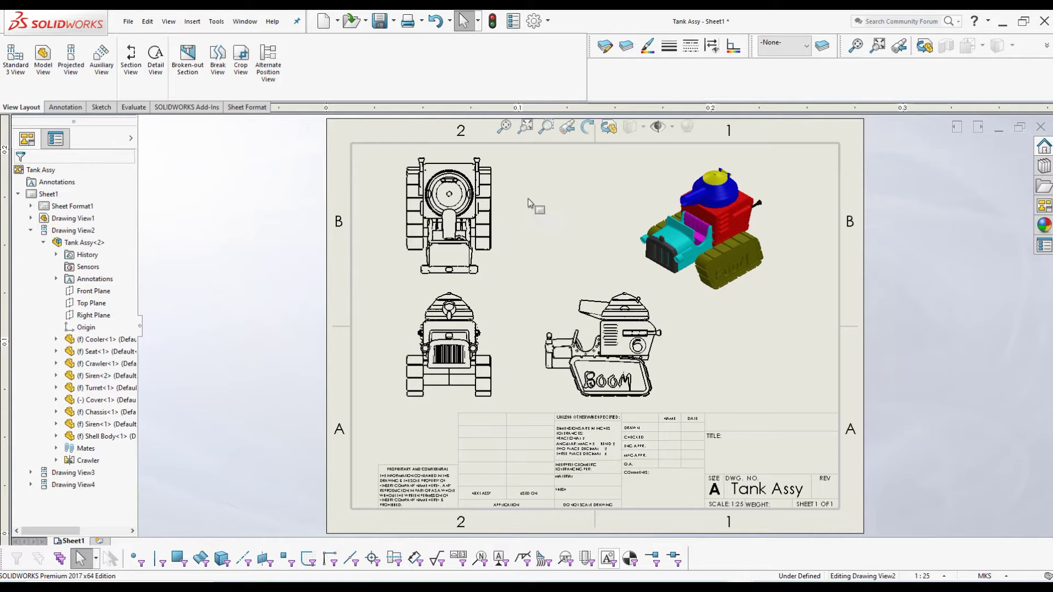
pyautogui.click(541, 21)
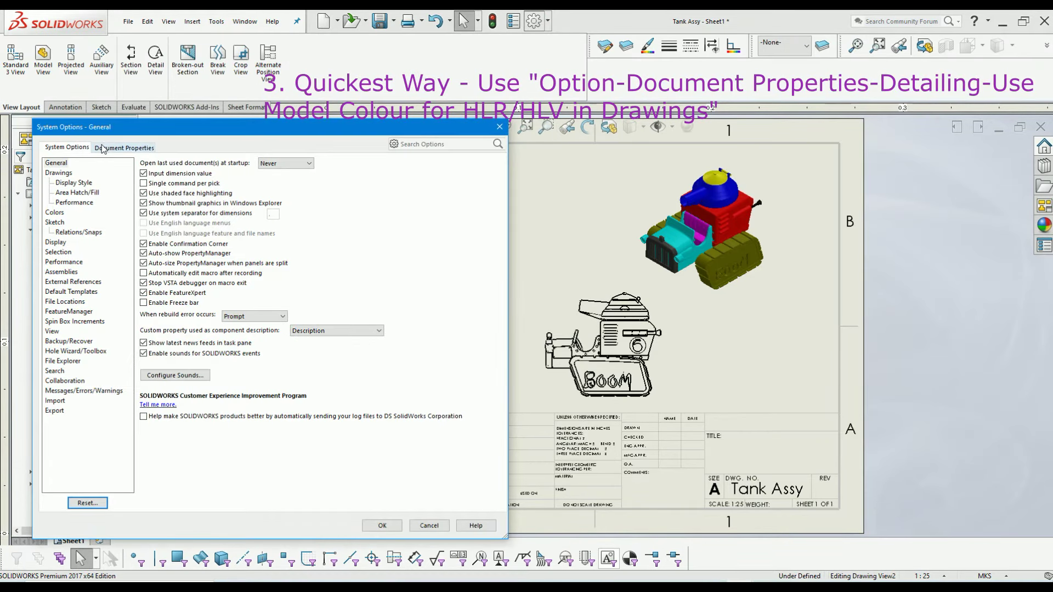
pyautogui.click(105, 148)
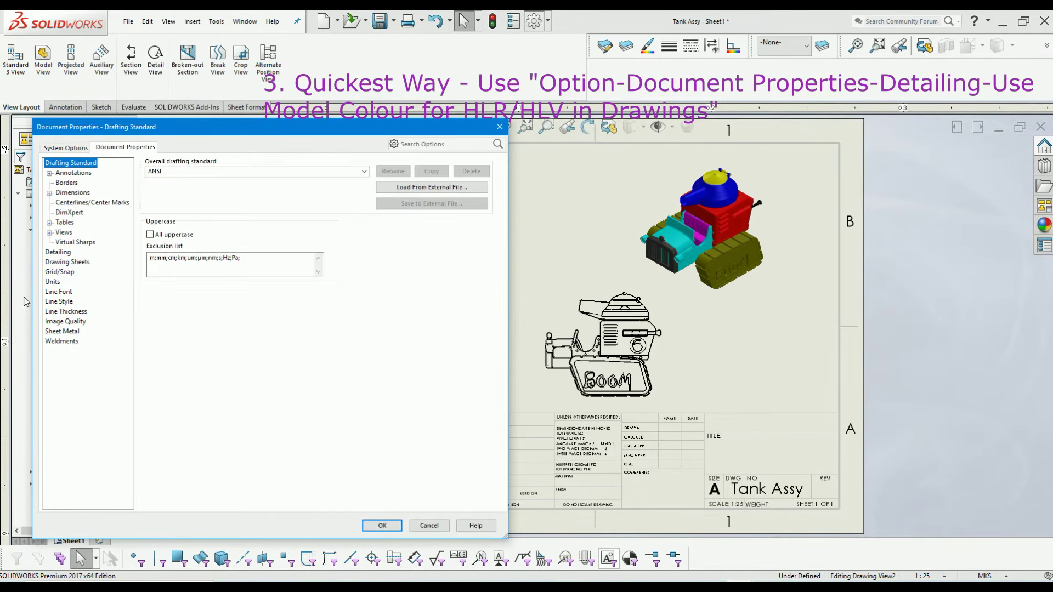
pyautogui.click(57, 253)
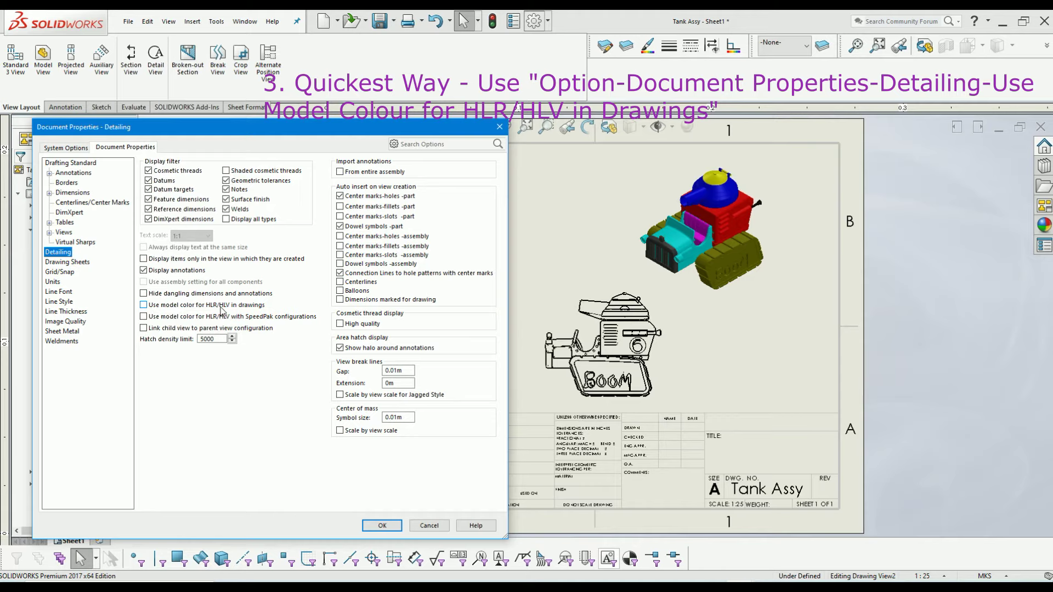
pyautogui.click(144, 305)
pyautogui.click(379, 525)
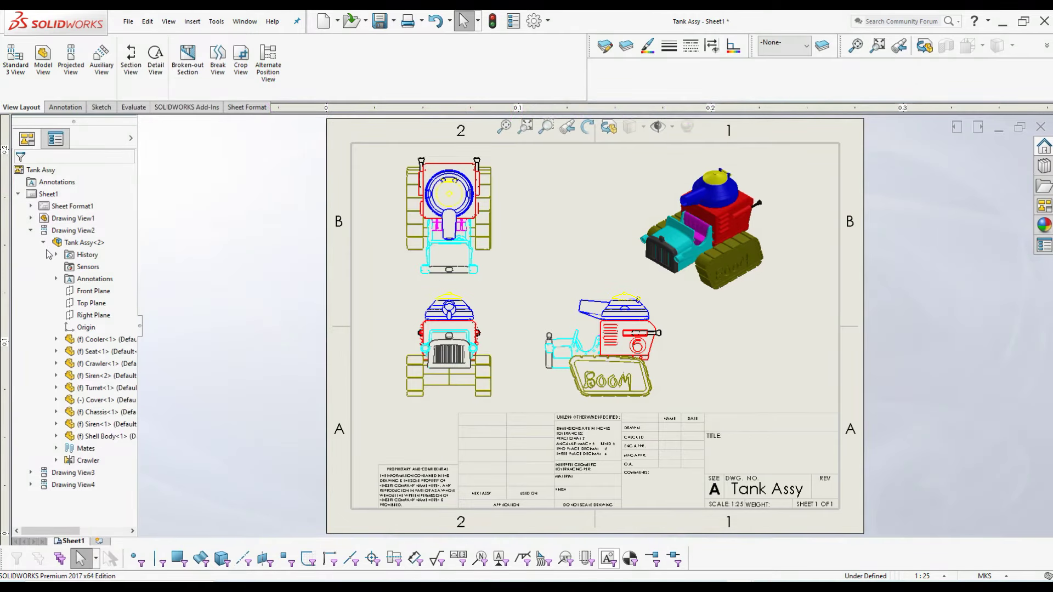
pyautogui.rightClick(75, 247)
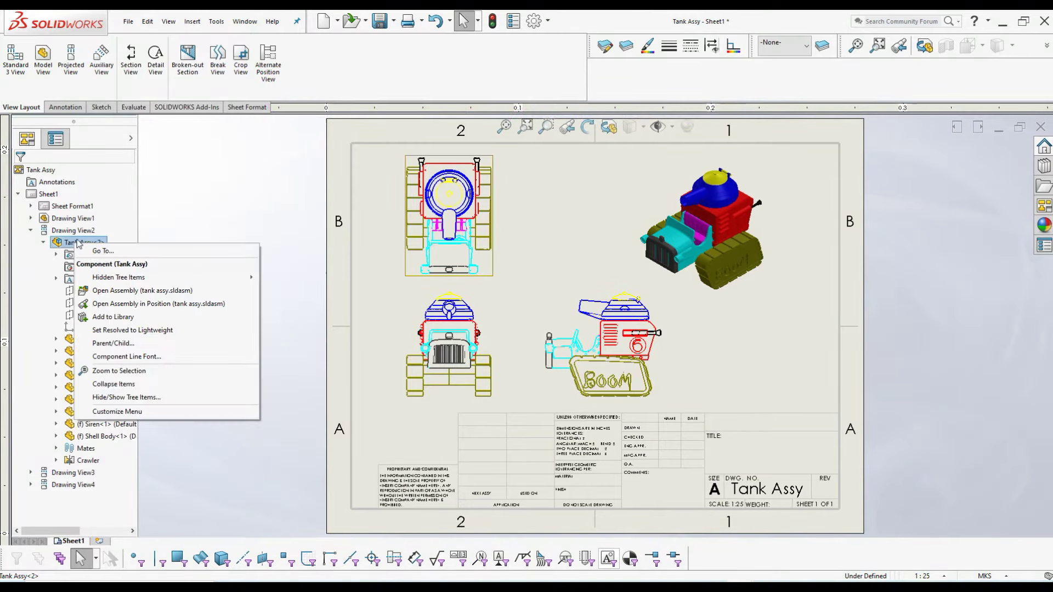
pyautogui.click(128, 357)
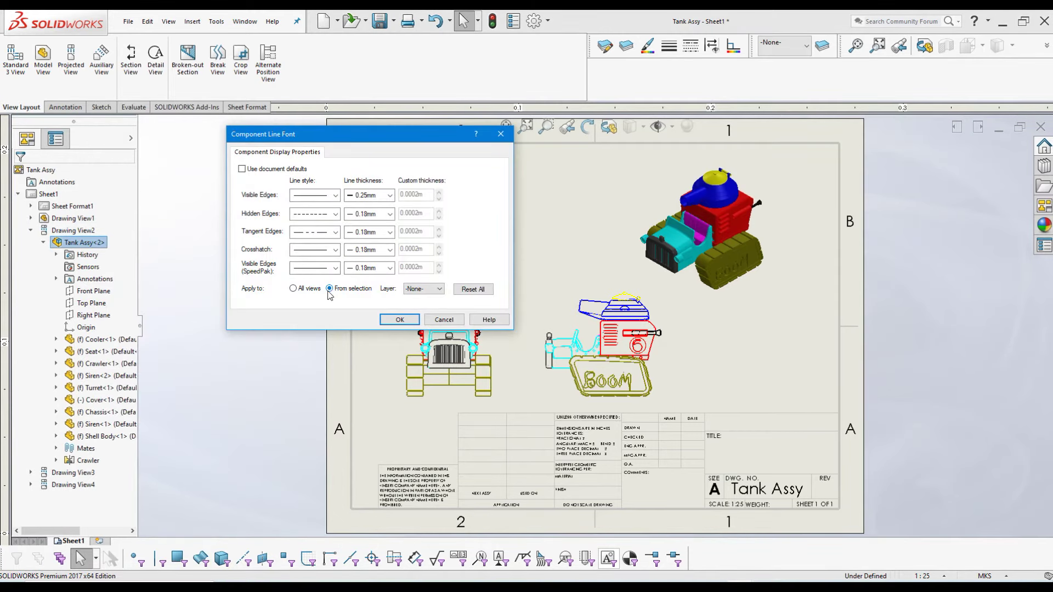
pyautogui.click(413, 289)
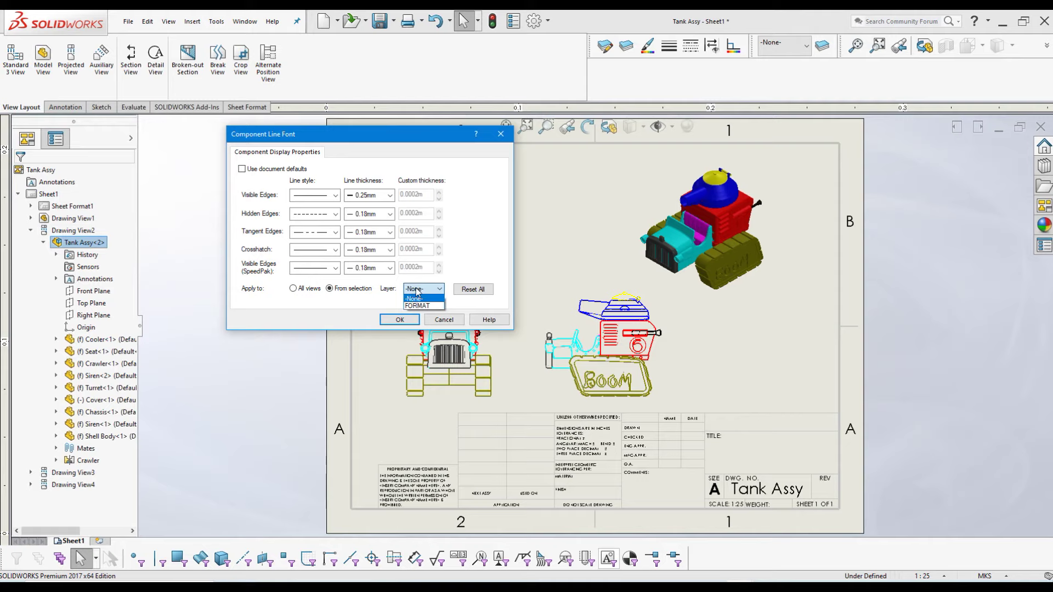
pyautogui.click(439, 321)
pyautogui.click(443, 320)
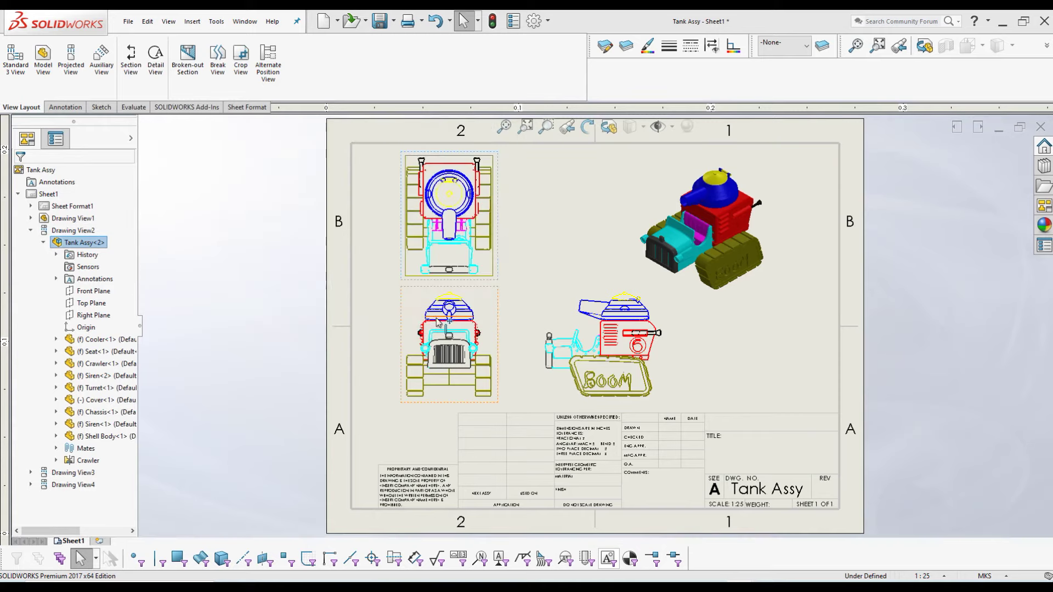
# Change the FORMAT layer's colour to red in Layer Properties
pyautogui.click(625, 46)
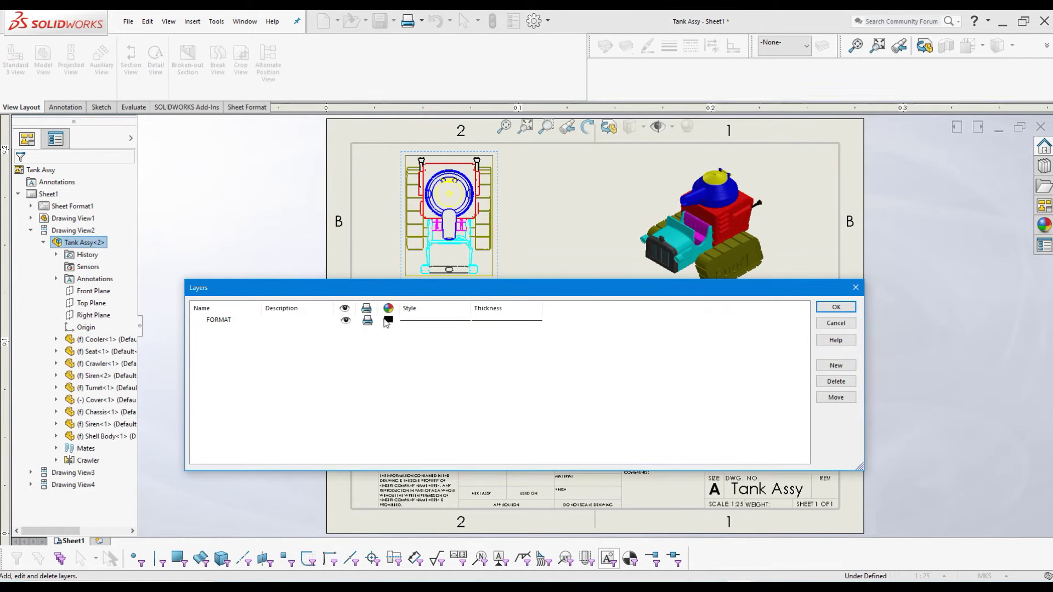
pyautogui.click(388, 320)
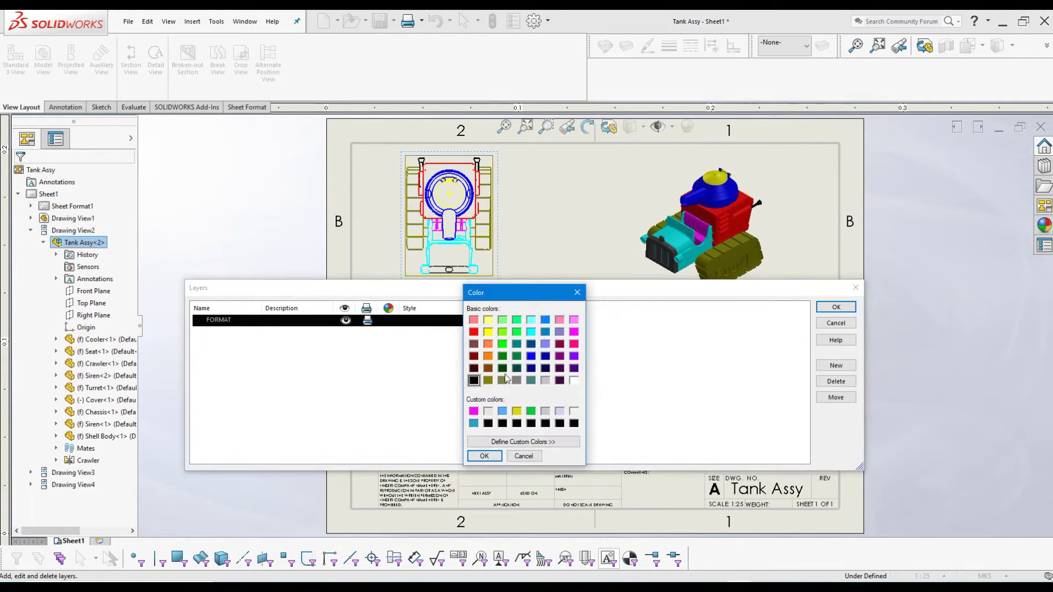
pyautogui.click(573, 331)
pyautogui.click(484, 456)
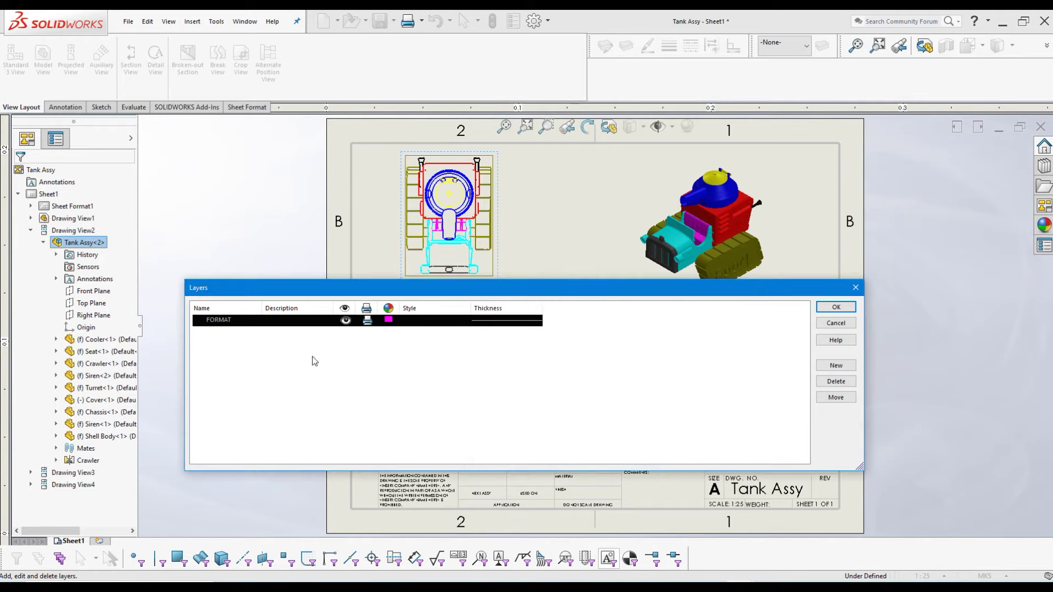
pyautogui.click(394, 320)
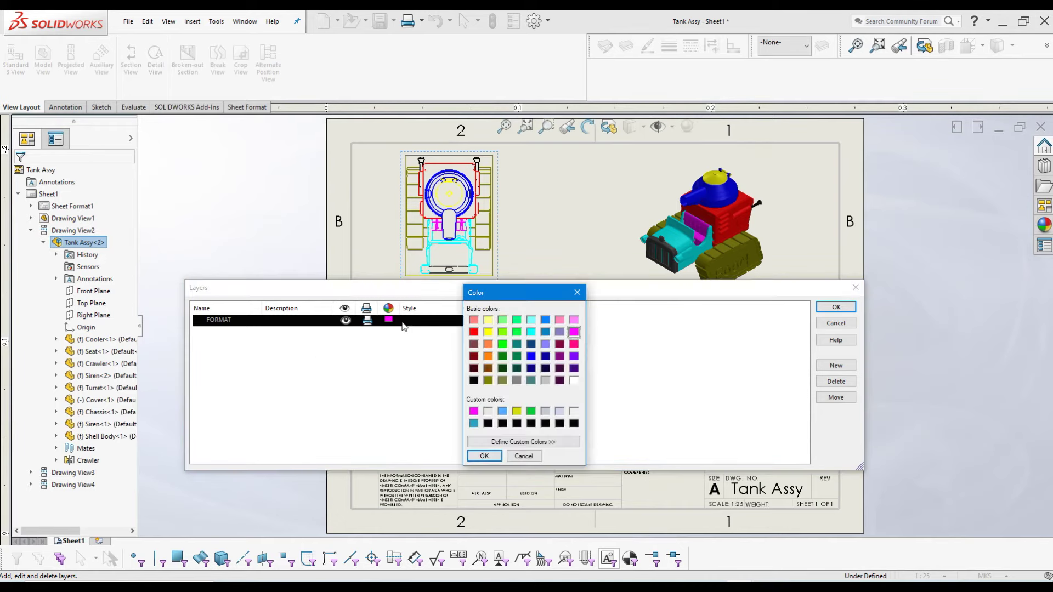
pyautogui.click(473, 332)
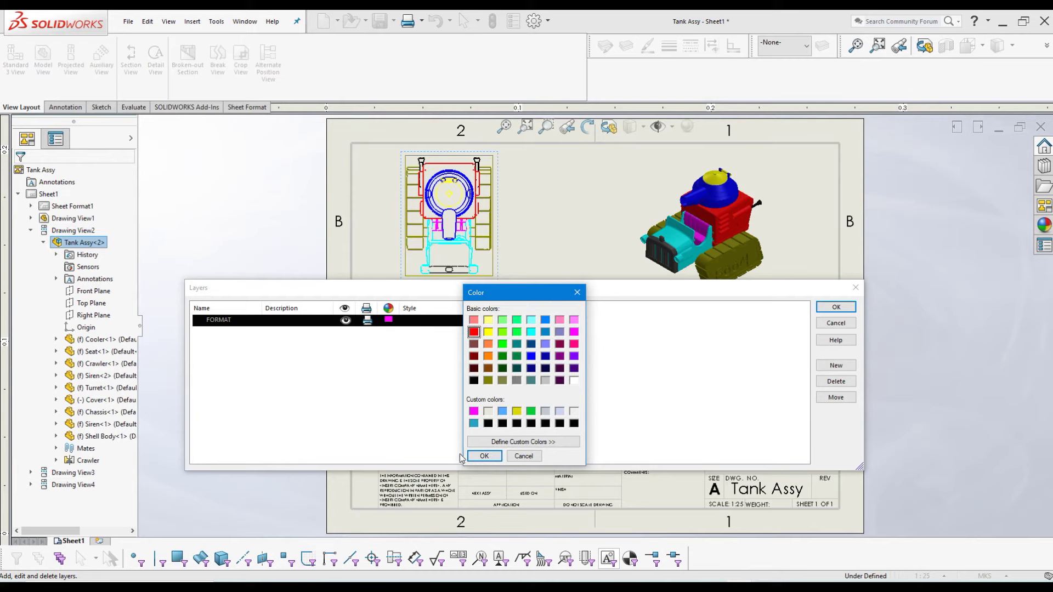
pyautogui.click(494, 457)
# Rename the FORMAT layer to RED and save the layer settings
pyautogui.click(229, 323)
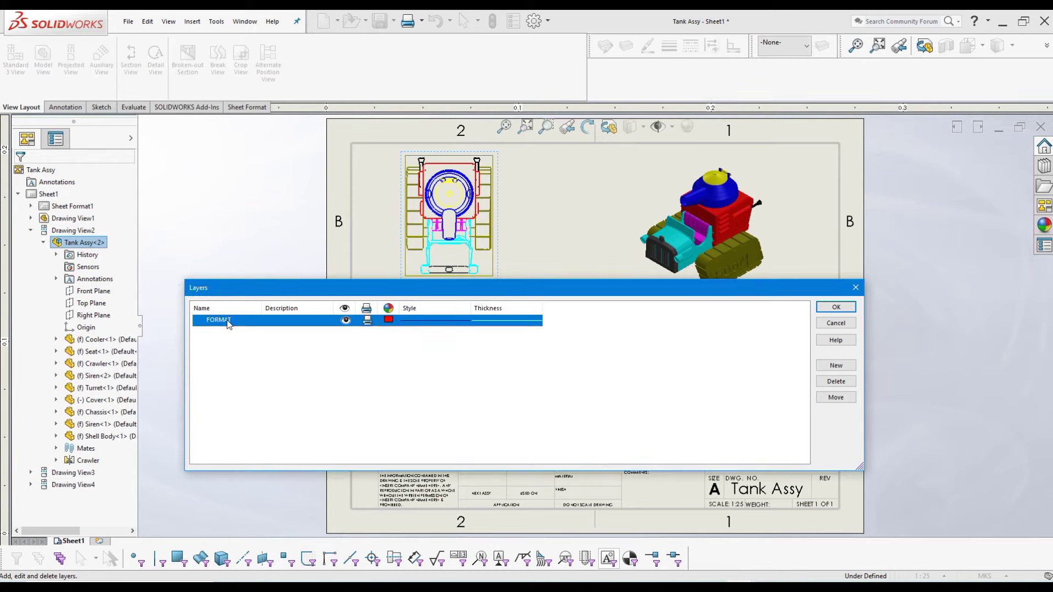
pyautogui.click(223, 318)
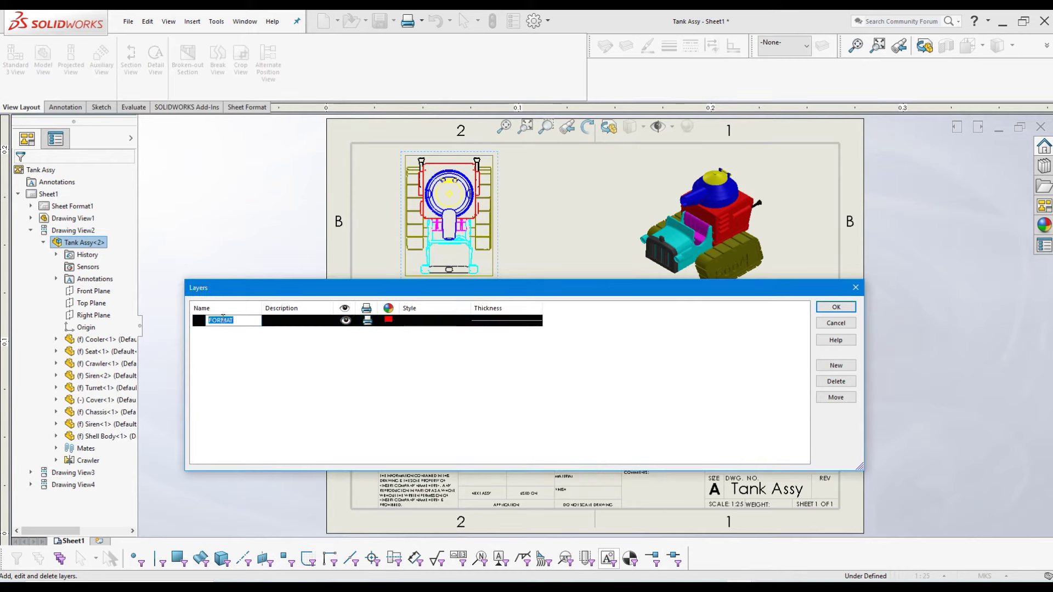
pyautogui.write('RED')
pyautogui.click(833, 309)
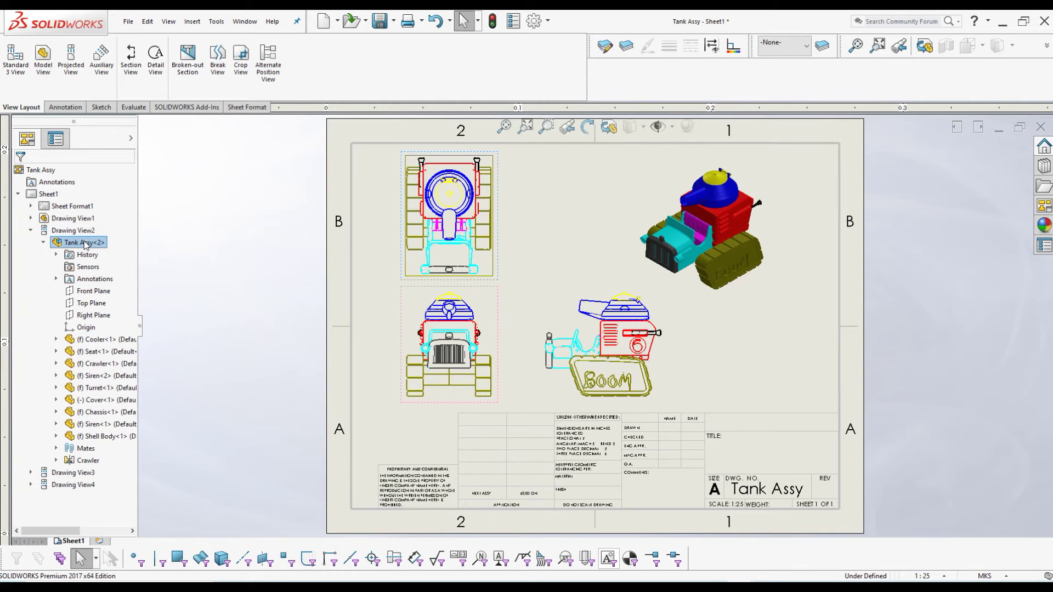
# Assign Tank Assy<2> in the top view to the new RED layer via Component Line Font
pyautogui.rightClick(84, 244)
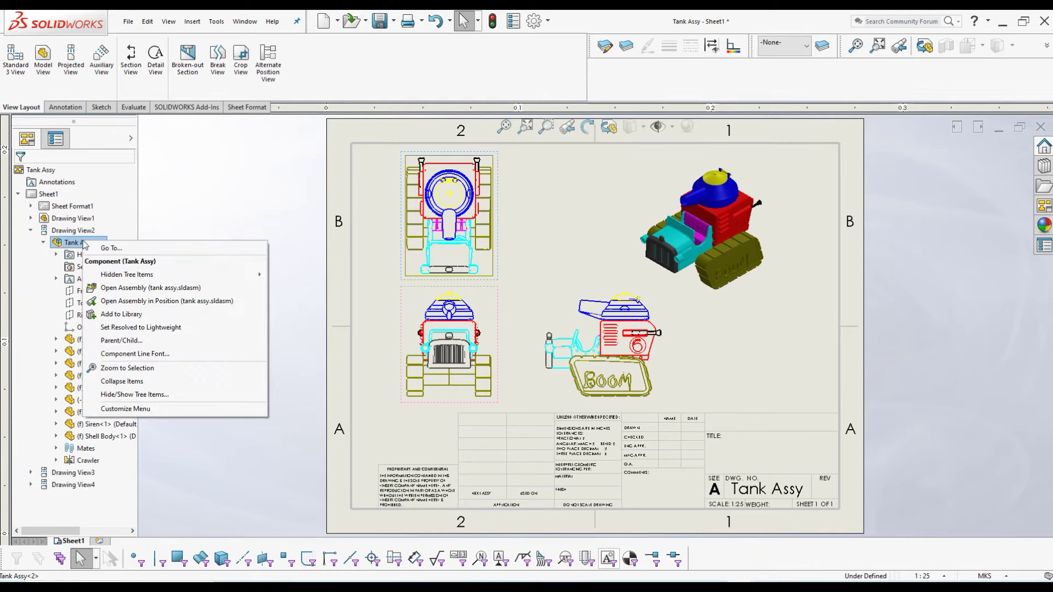
pyautogui.click(120, 356)
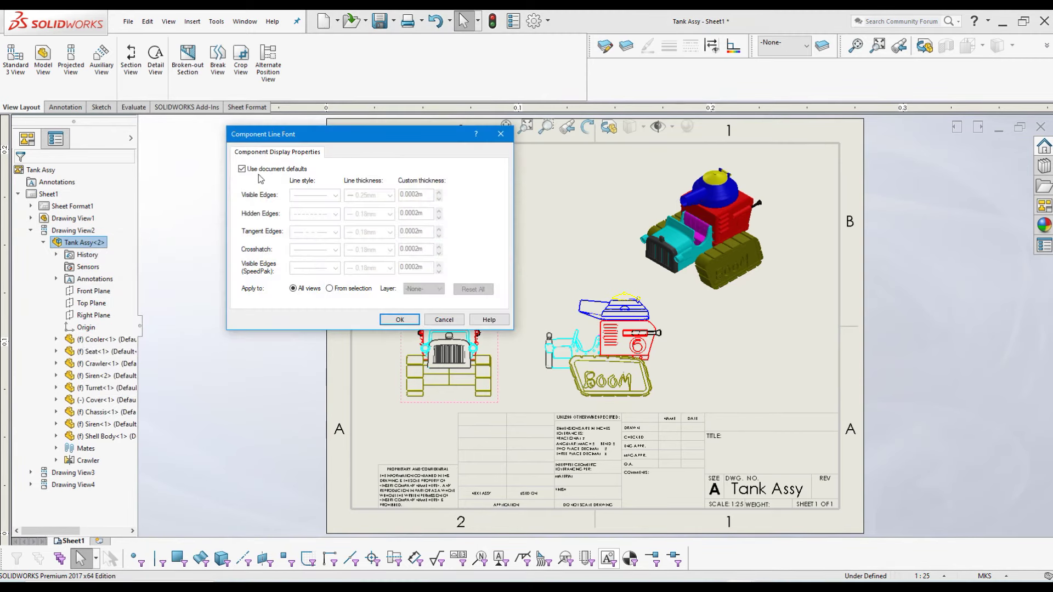
pyautogui.click(256, 171)
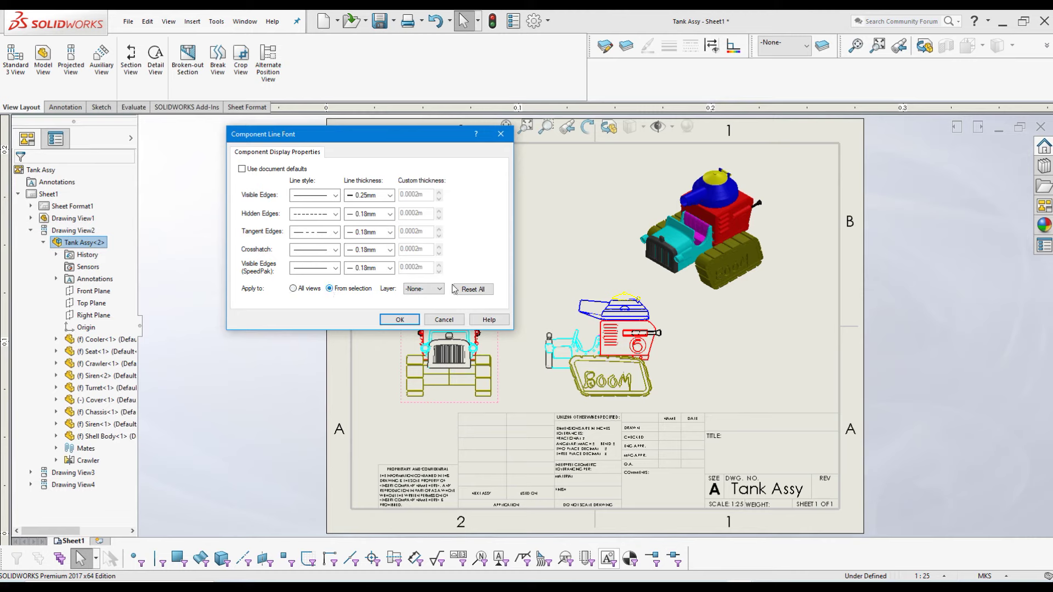
pyautogui.click(424, 289)
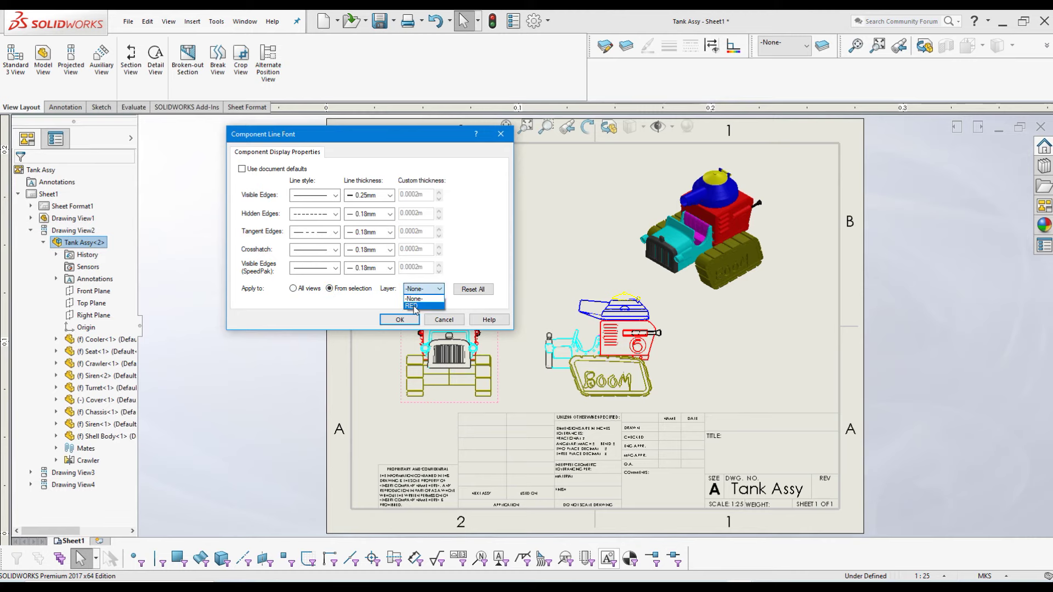
pyautogui.click(415, 306)
pyautogui.click(400, 320)
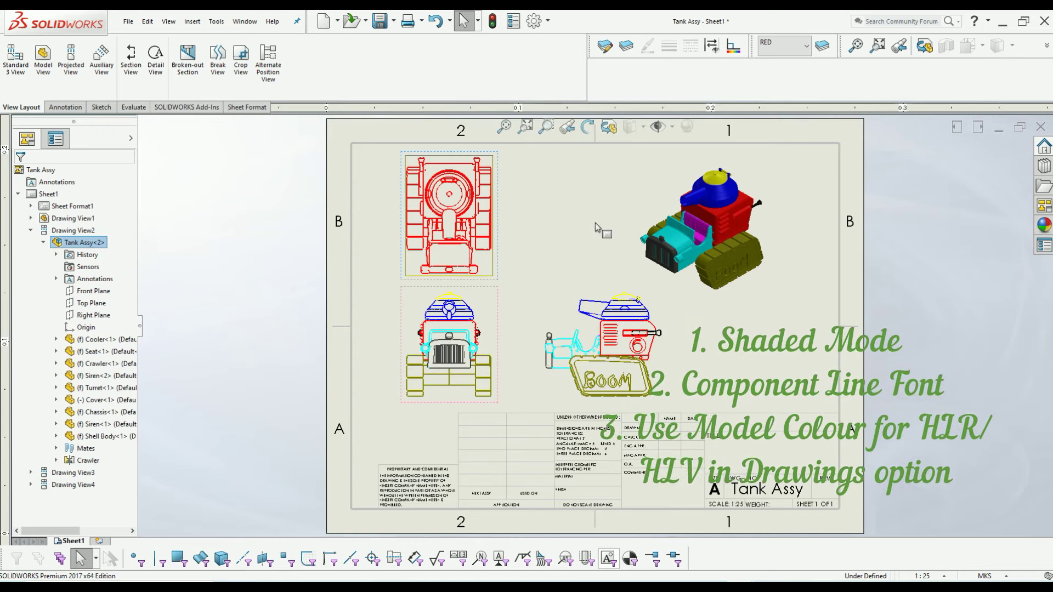
pyautogui.click(534, 25)
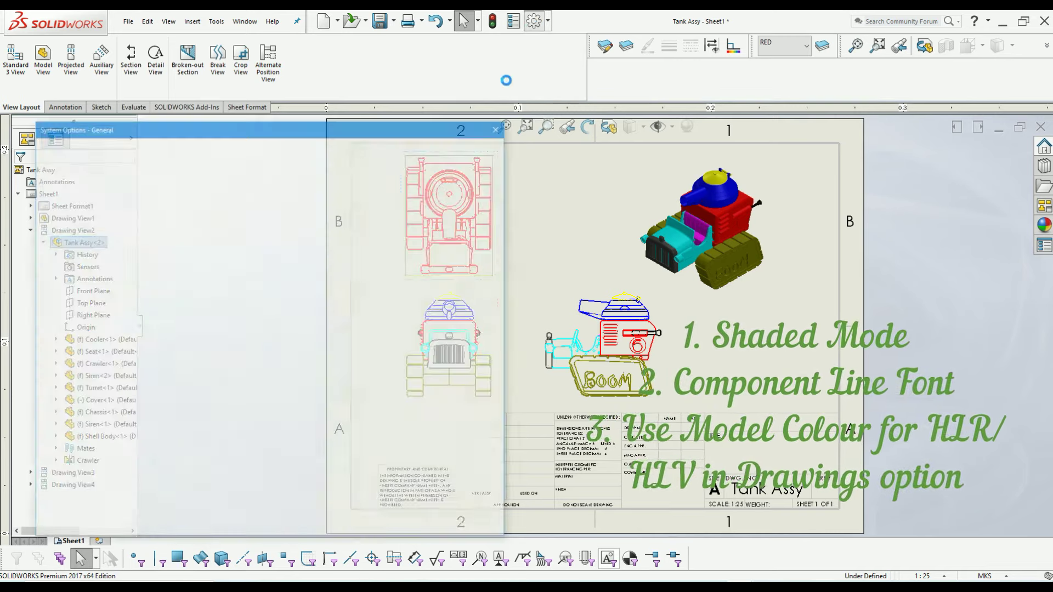
pyautogui.click(109, 148)
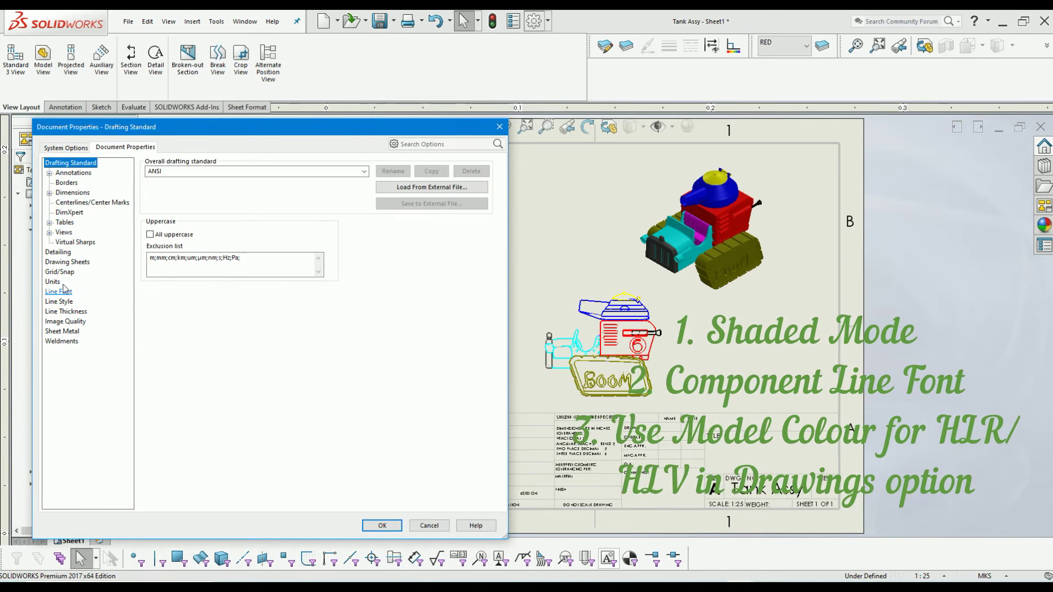
pyautogui.click(57, 252)
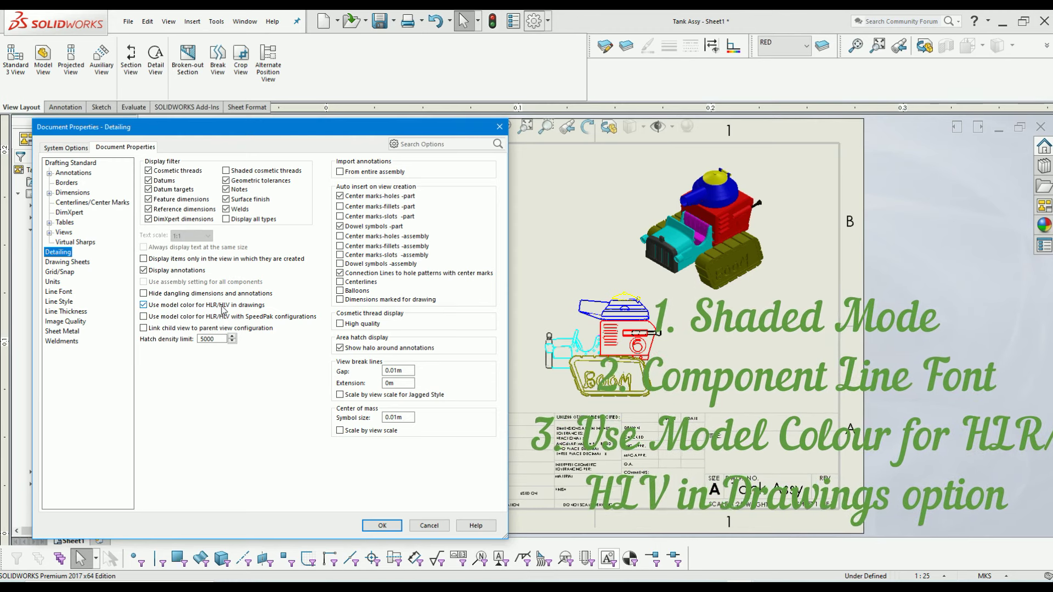
pyautogui.click(388, 526)
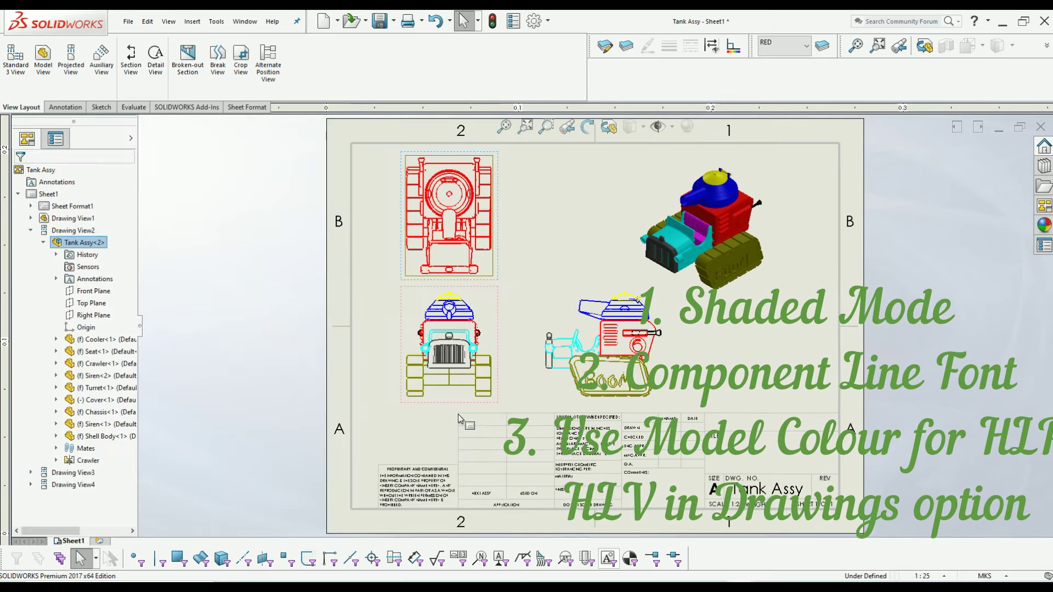